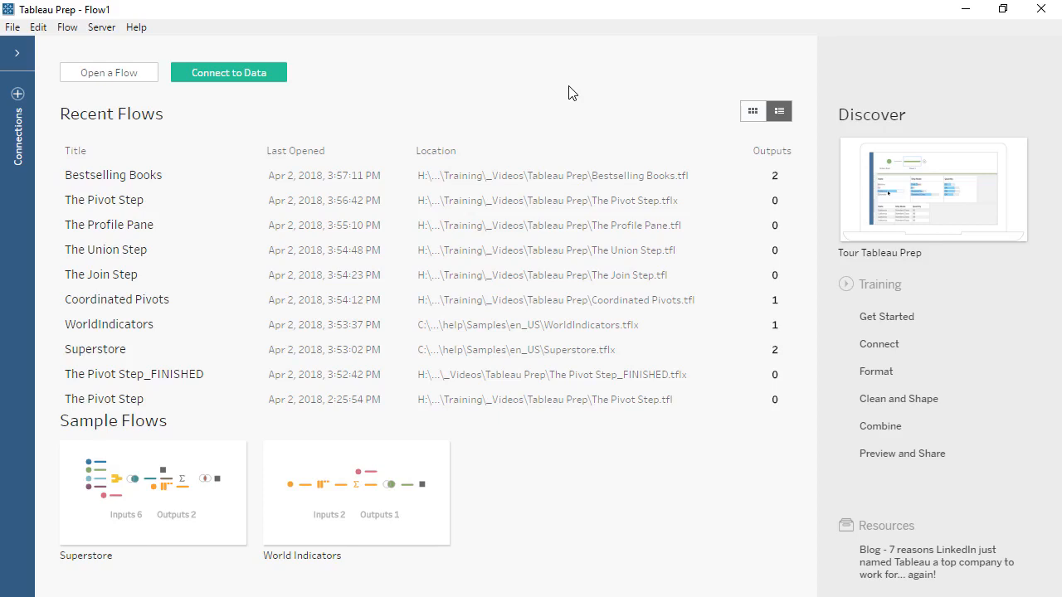
Step: Connect to the Excel workbook ABA Bestsellers 02-28-18.xlsx and add its Hardcover Fiction table to the flow
click(18, 57)
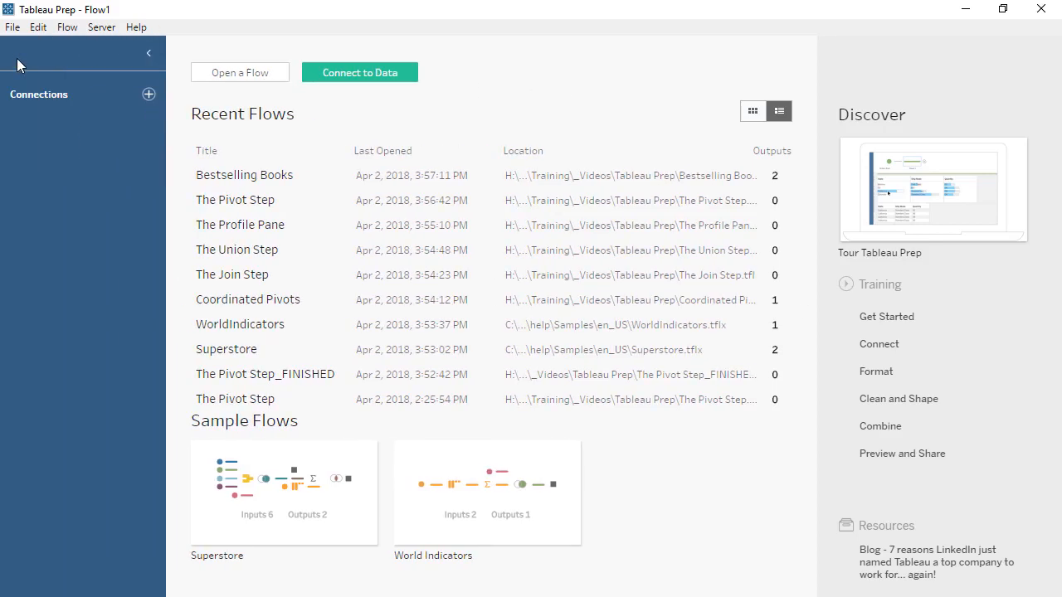
click(148, 94)
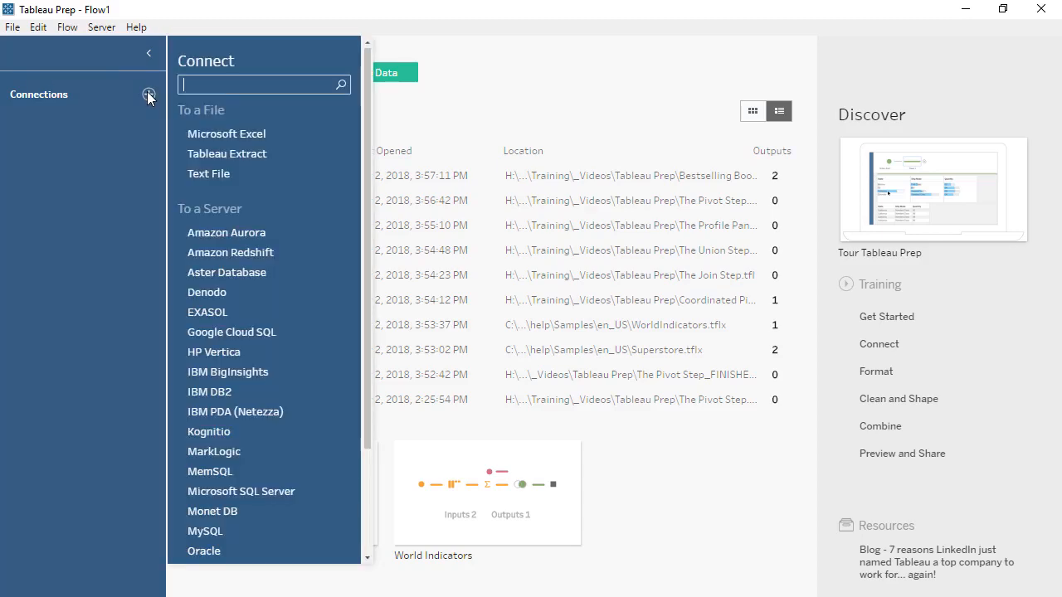
click(195, 135)
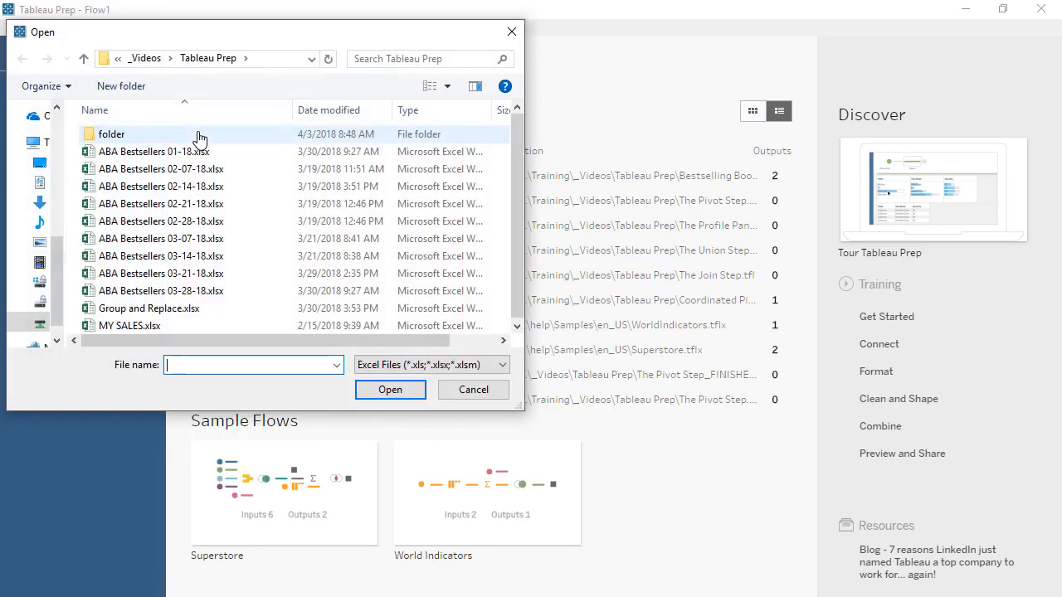
double_click(192, 220)
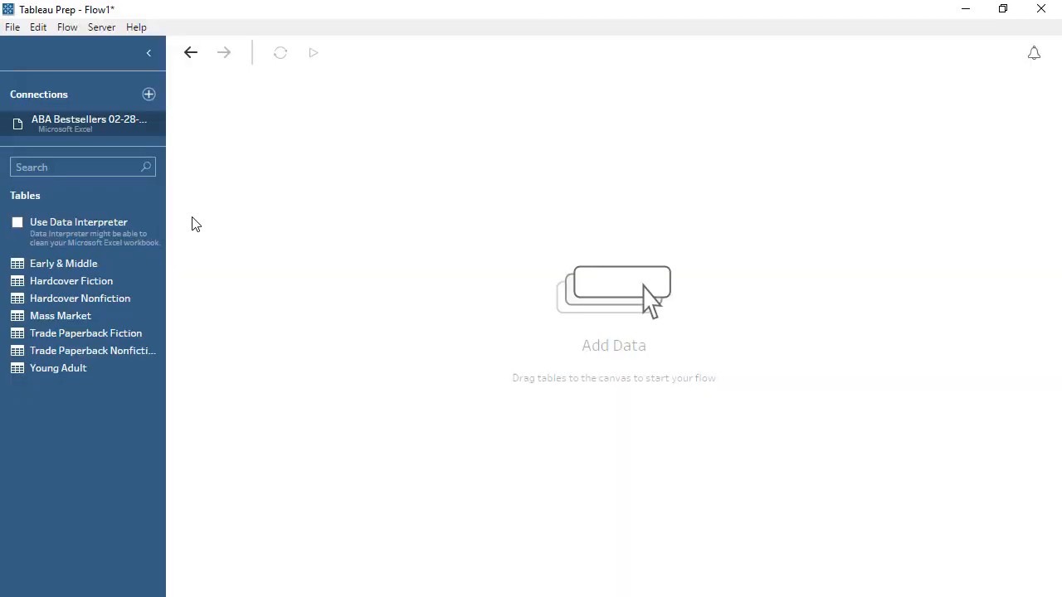
drag(131, 280, 237, 166)
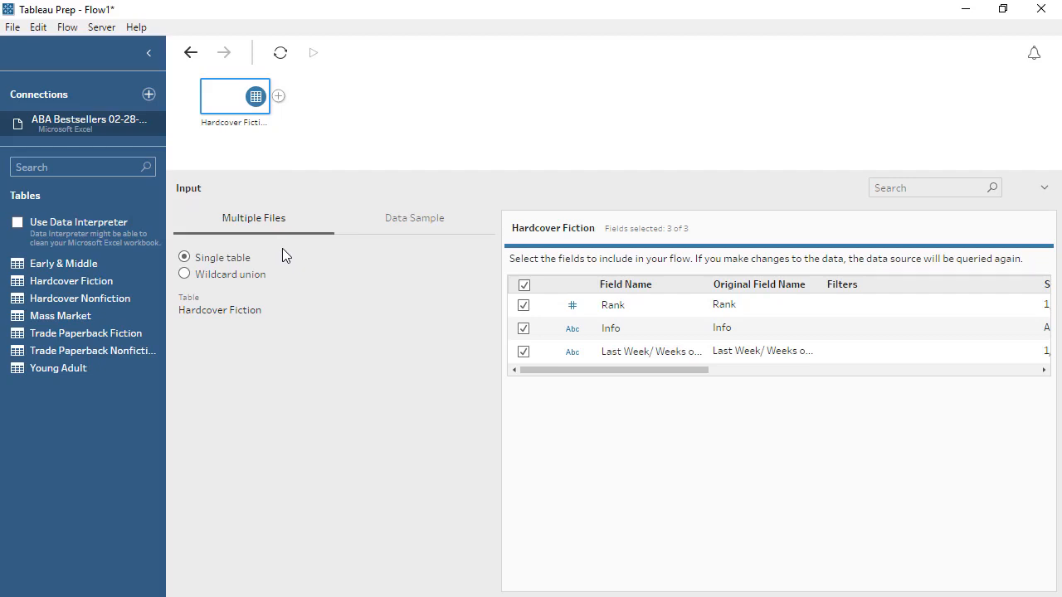
Step: Set the Hardcover Fiction input to a wildcard union and review its data sample settings
click(185, 275)
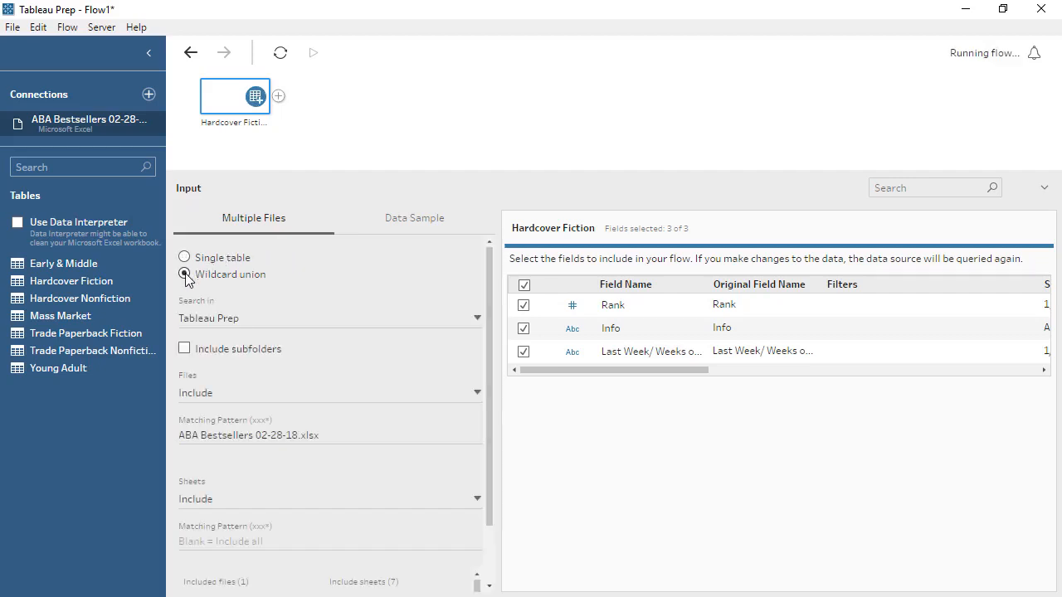
click(373, 234)
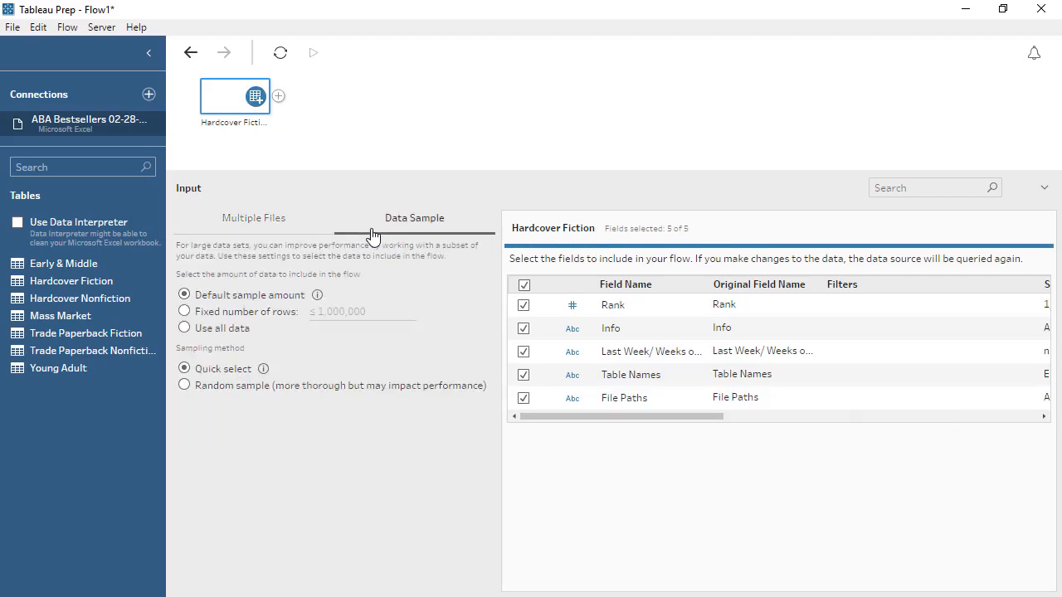
click(302, 228)
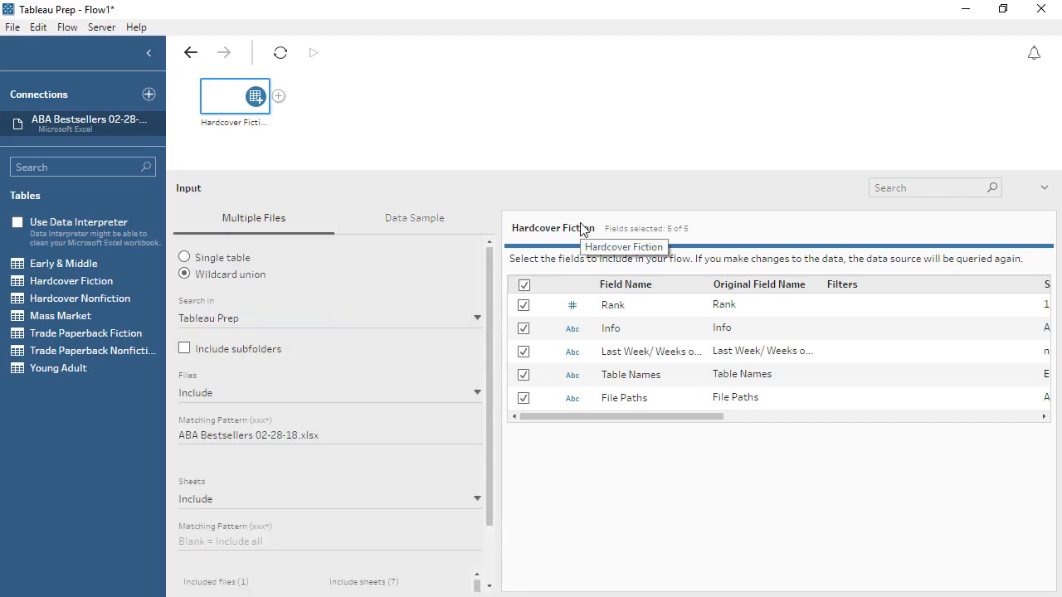
Step: Exclude the File Paths field from the input and add the row filter [Rank]<11 to the Rank field
click(522, 399)
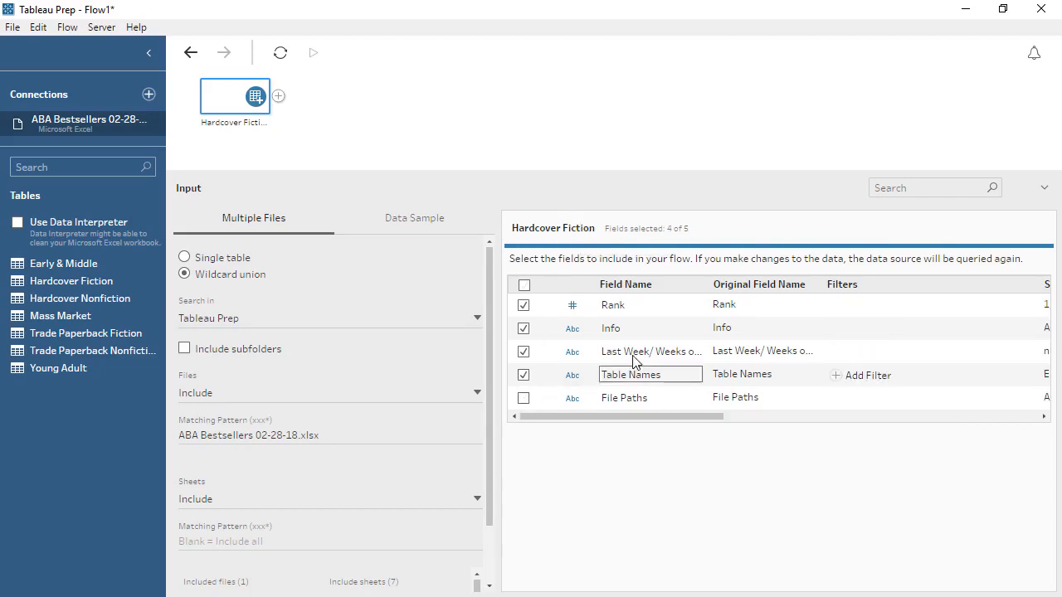
click(834, 307)
text(<11)
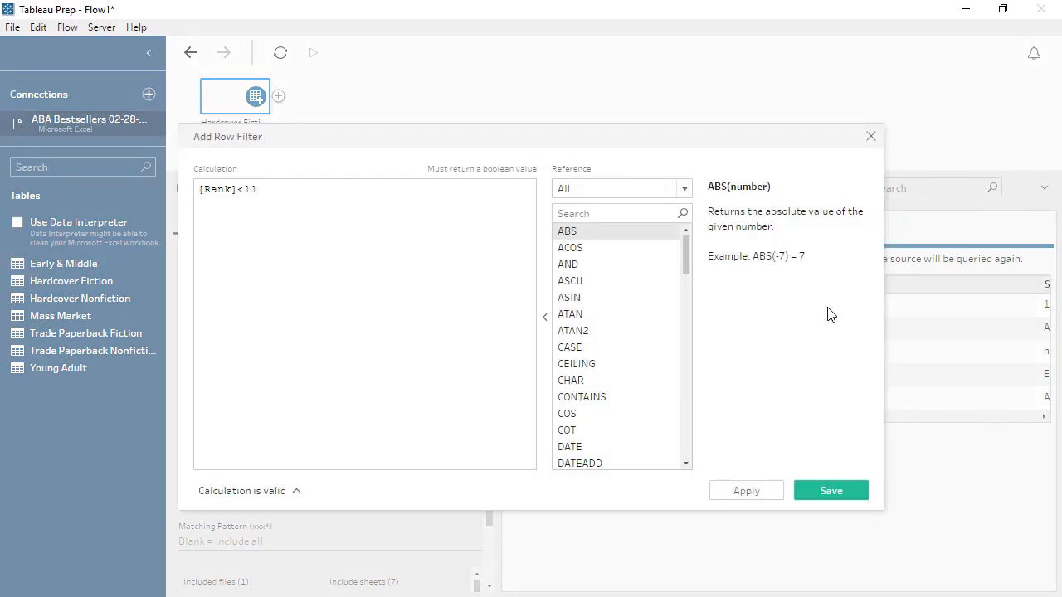
click(827, 489)
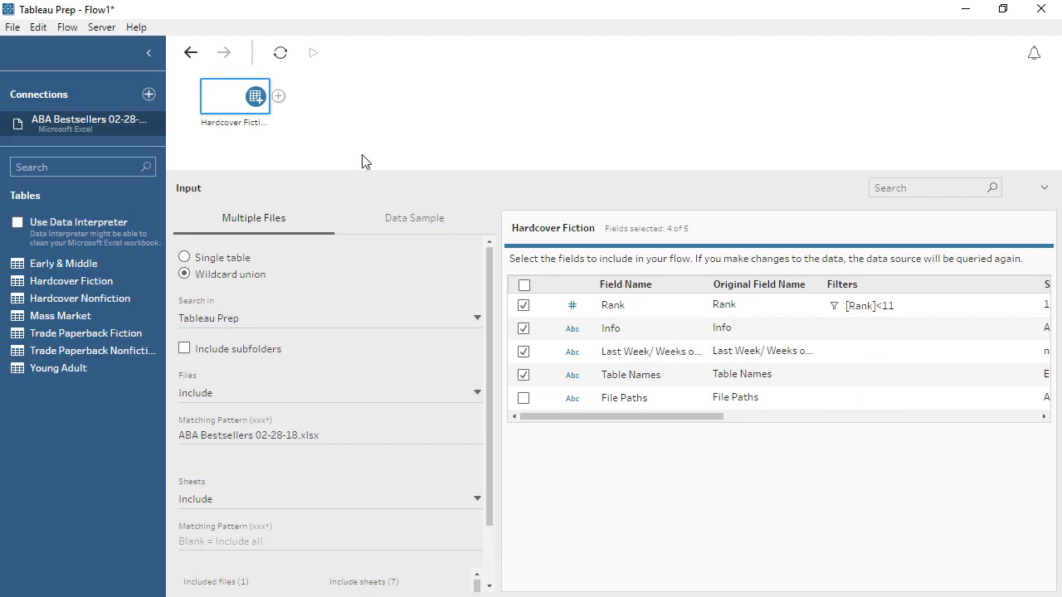
Step: Add a cleaning step after the Hardcover Fiction input and automatically split its Info field
click(279, 97)
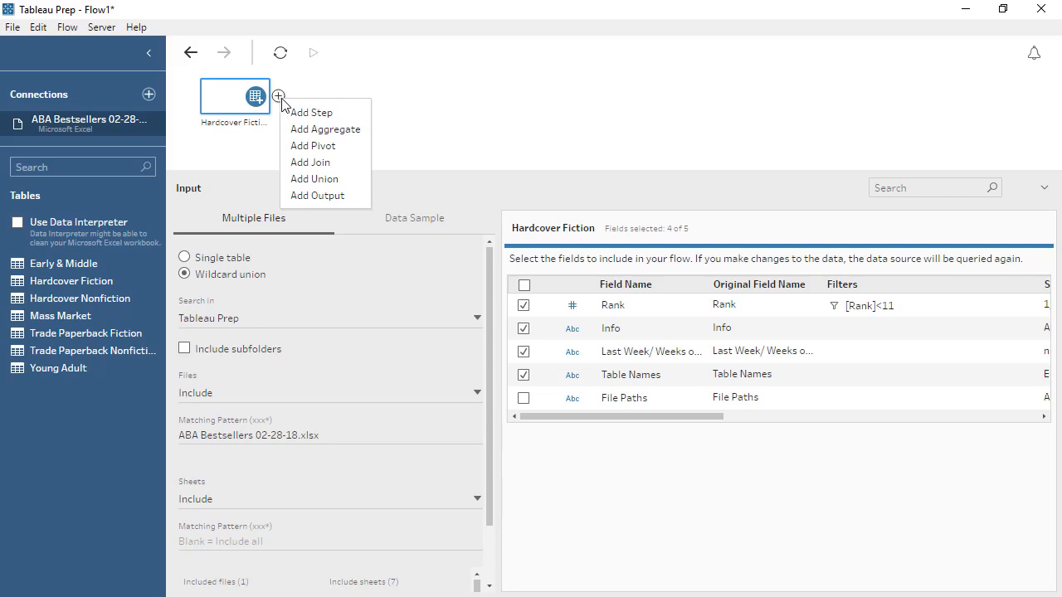
click(310, 112)
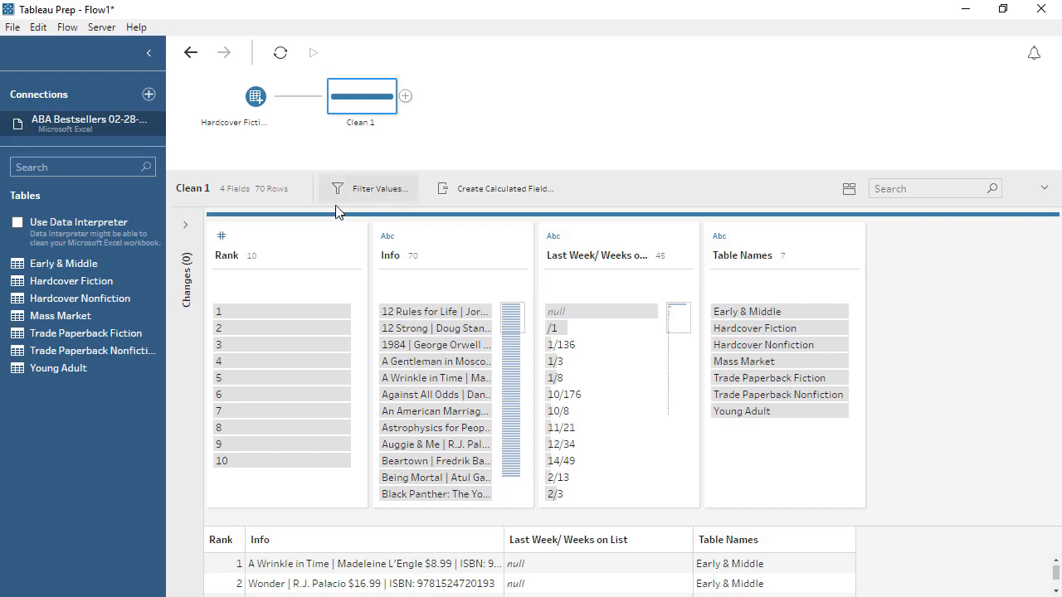
click(352, 239)
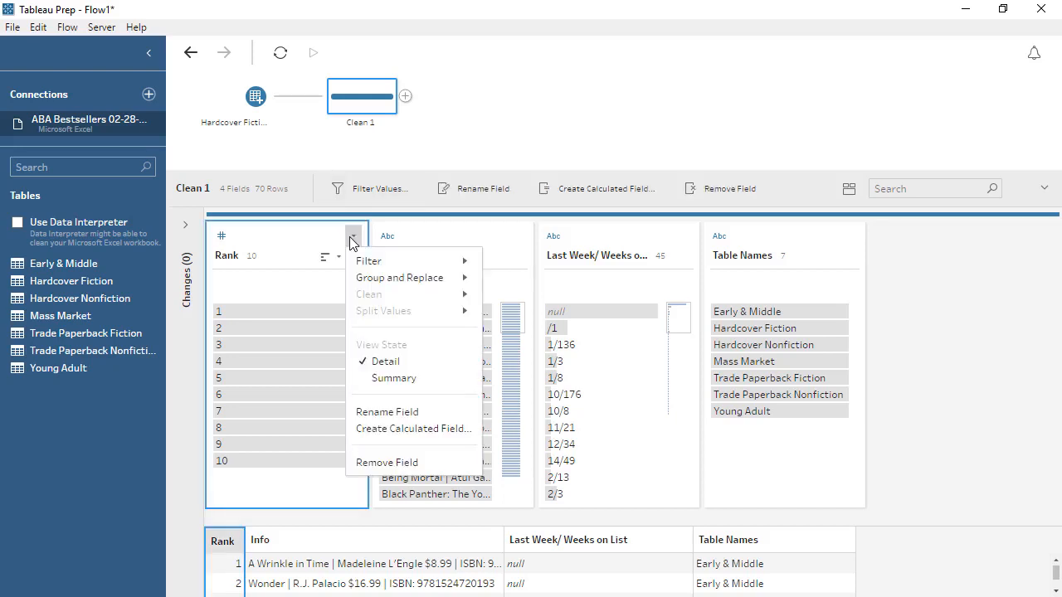
click(419, 240)
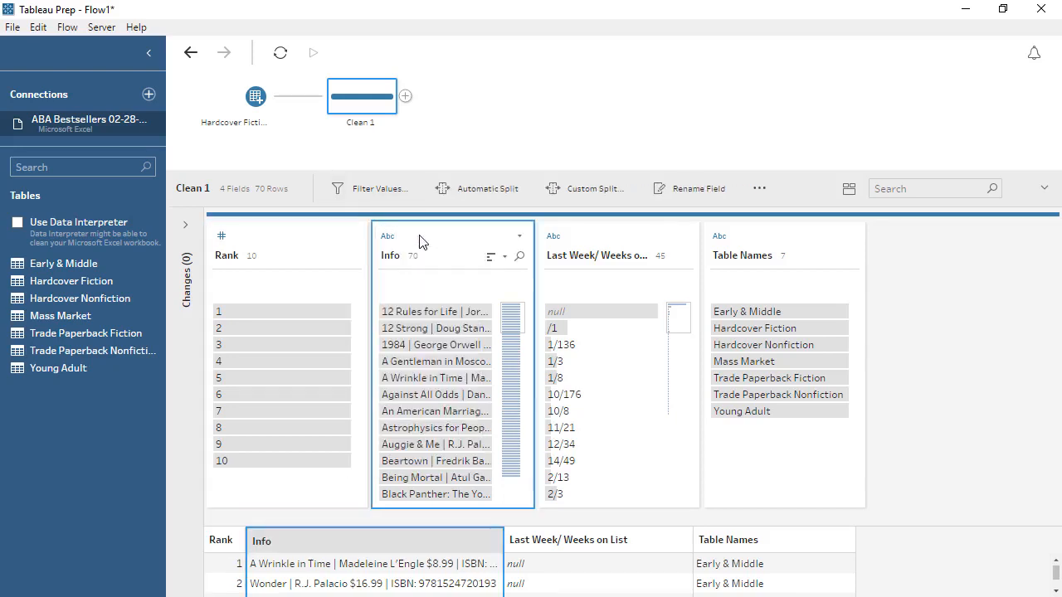
click(475, 190)
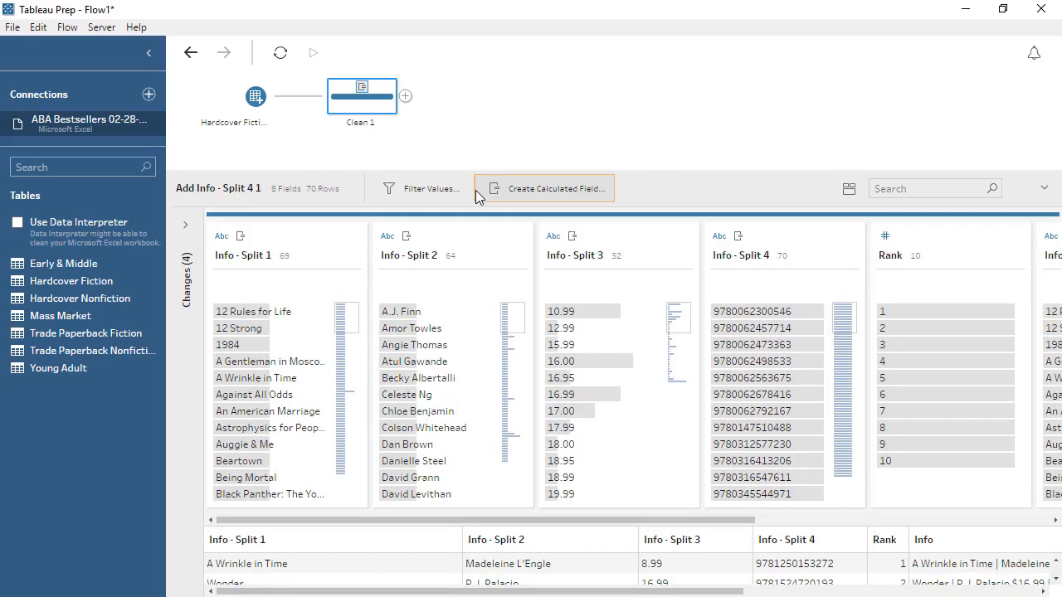
Step: Change the Info - Split 3 field to Number (decimal) and rename it Price
click(550, 236)
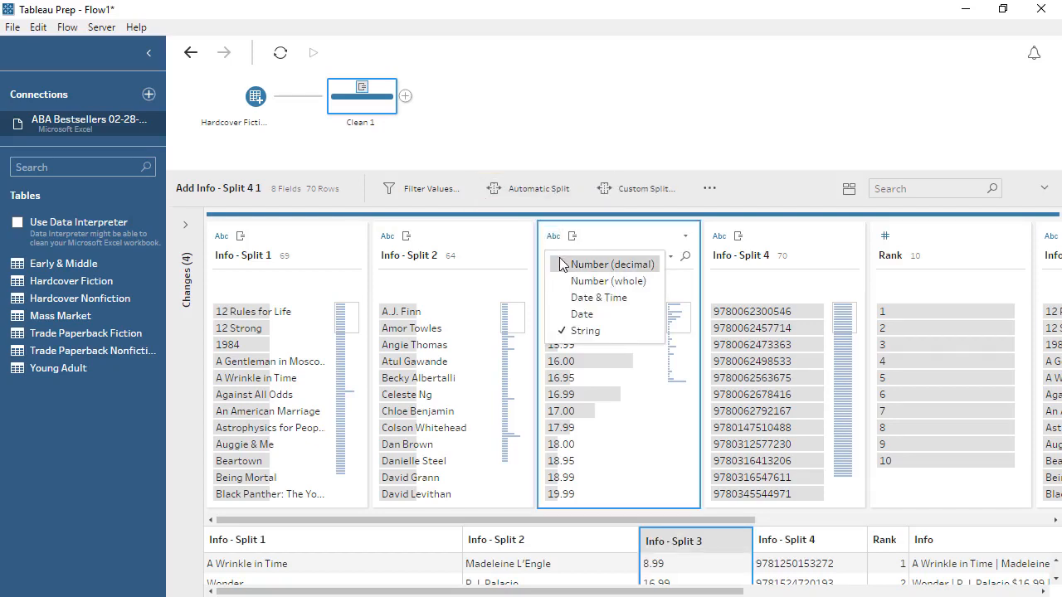
click(611, 264)
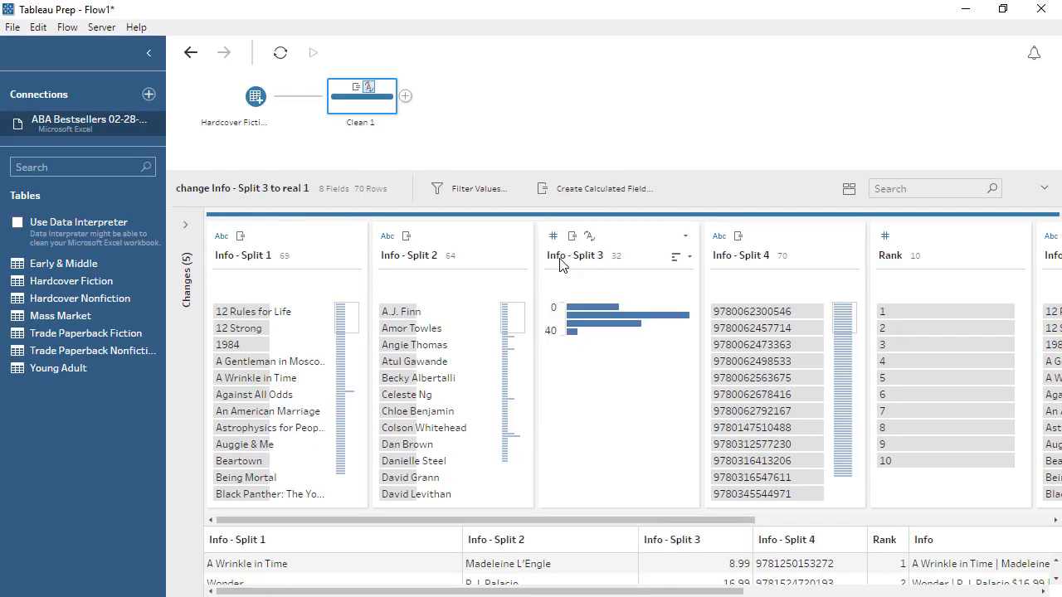
double_click(572, 256)
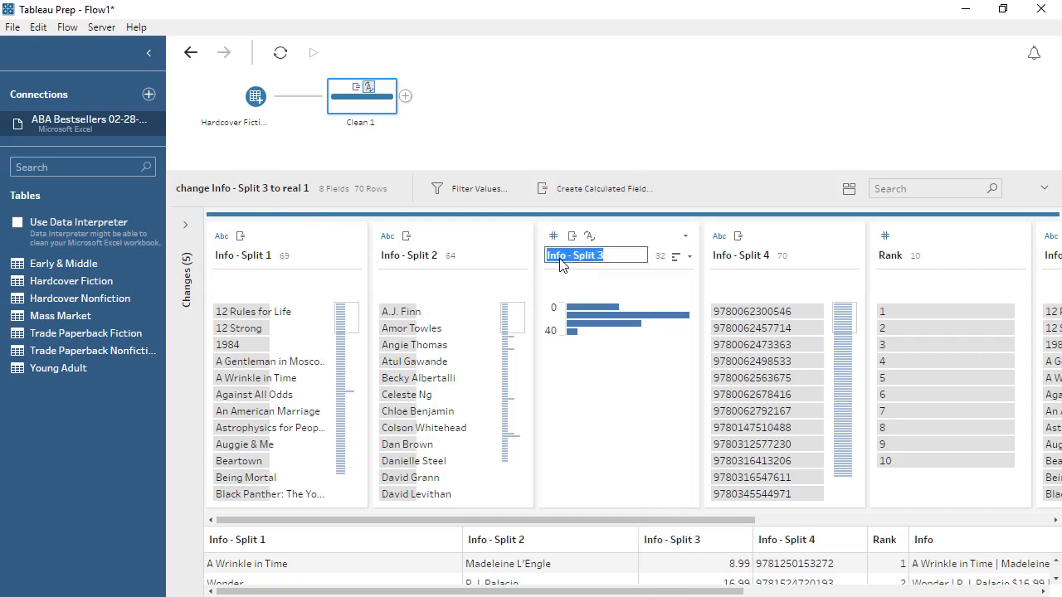
text(Price)
key(Return)
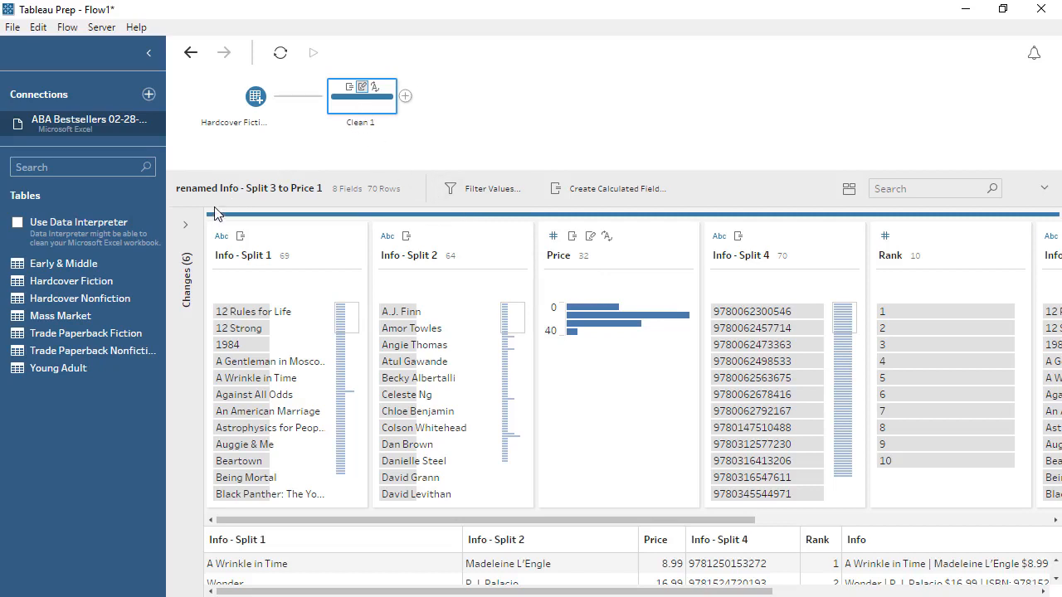
Step: Review the cleaning step's list of changes, and view its rows in the data grid without the profile cards
click(192, 221)
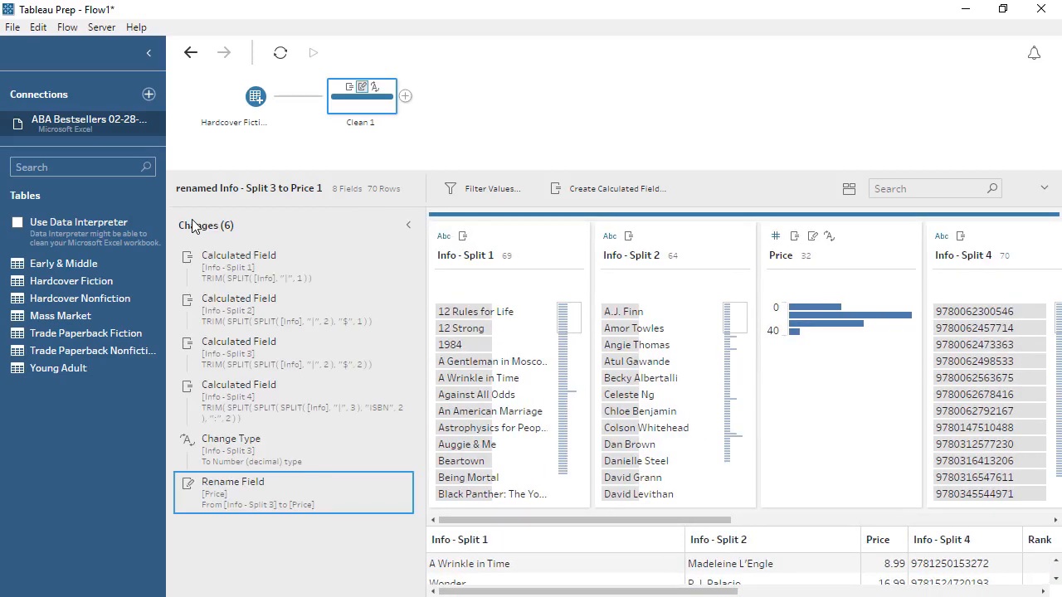
click(407, 224)
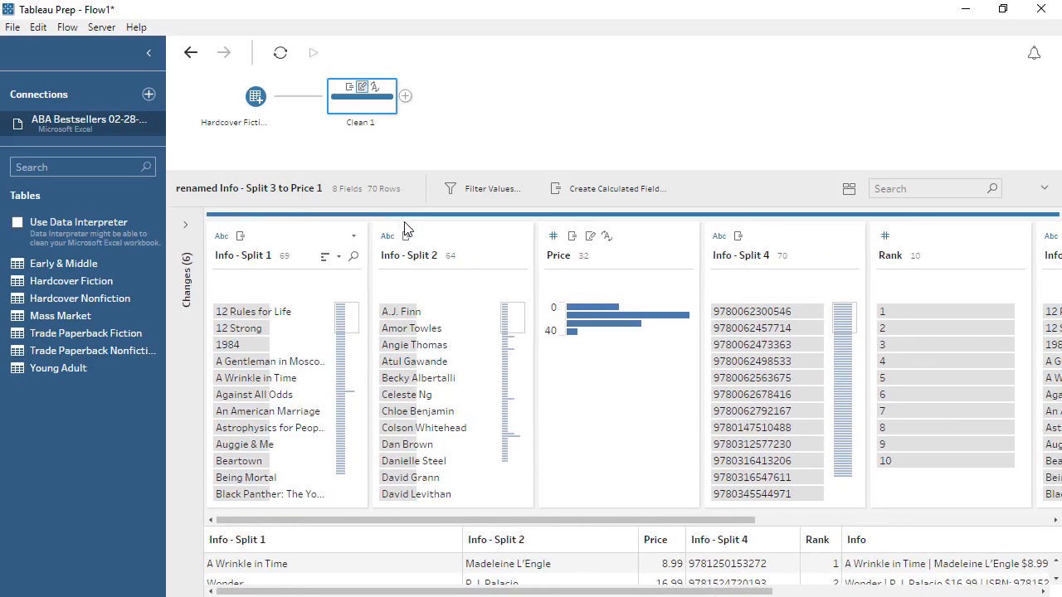
click(848, 189)
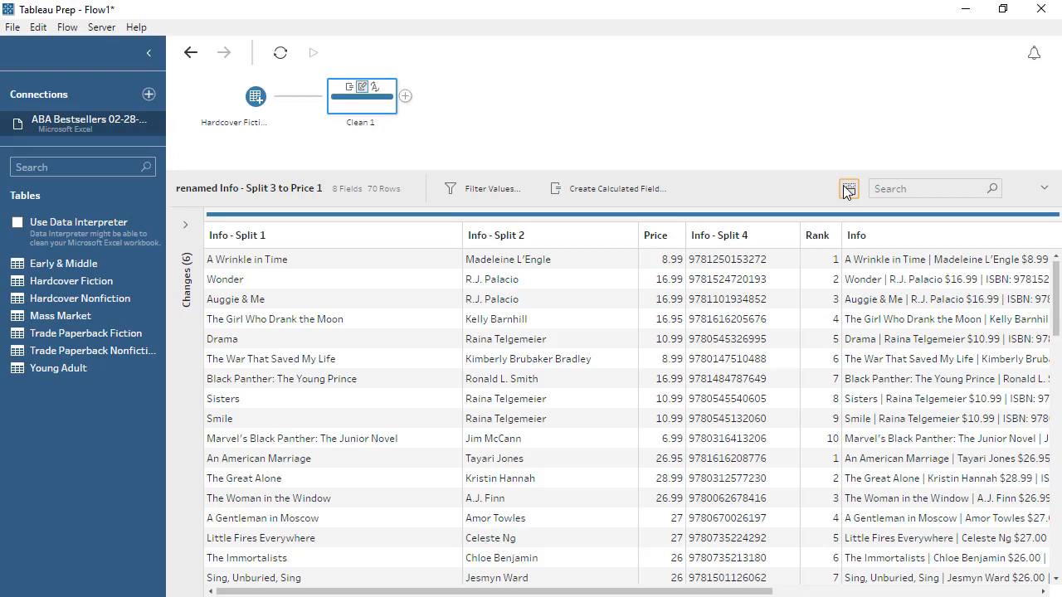
click(848, 189)
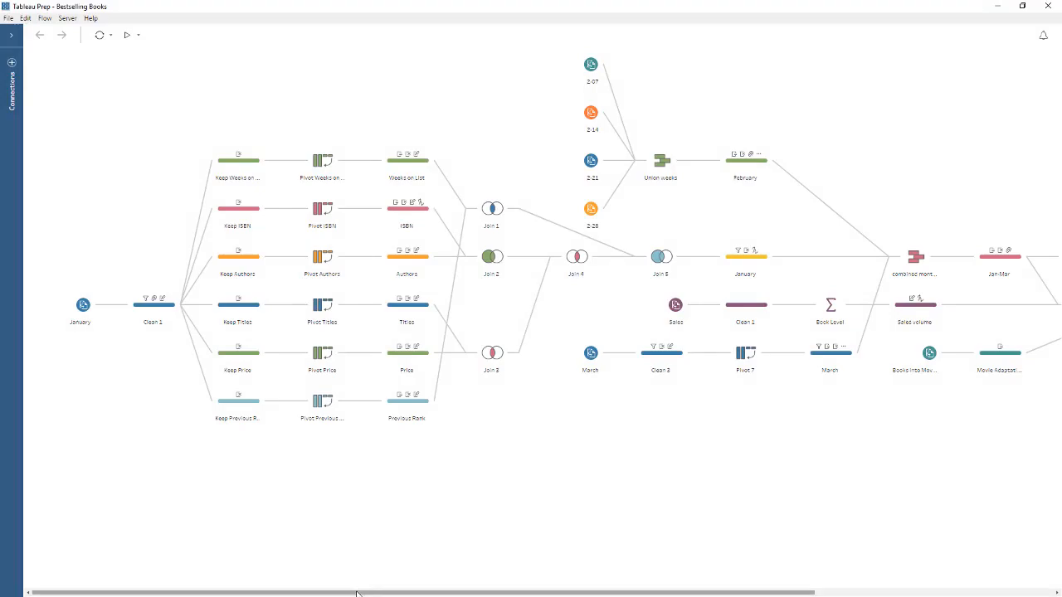
Step: Survey the Bestselling Books flow and inspect its Pivot Authors step and its Book Level aggregation
drag(356, 591, 609, 594)
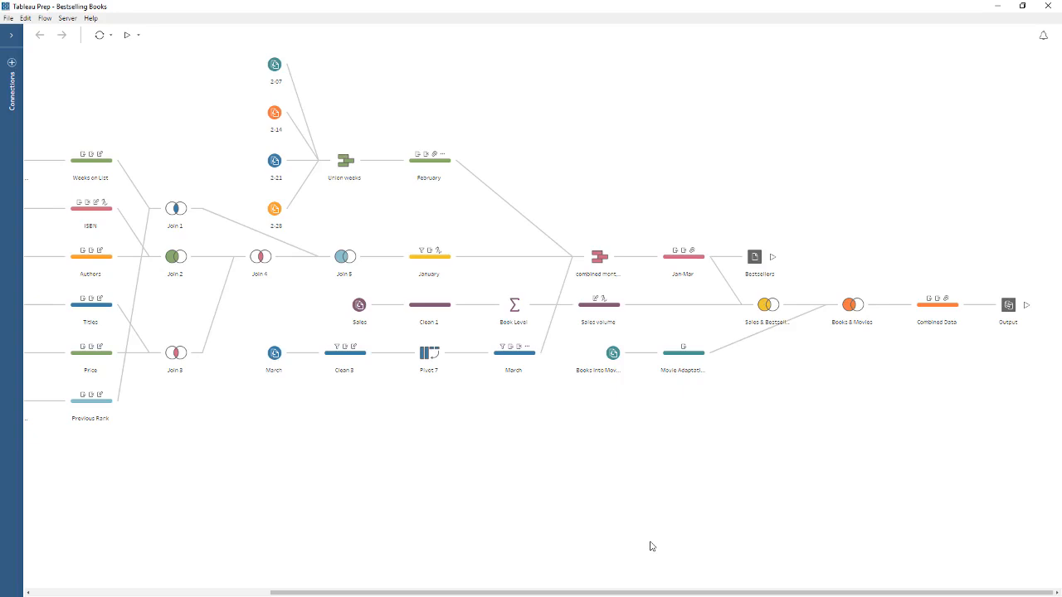
drag(640, 592, 440, 584)
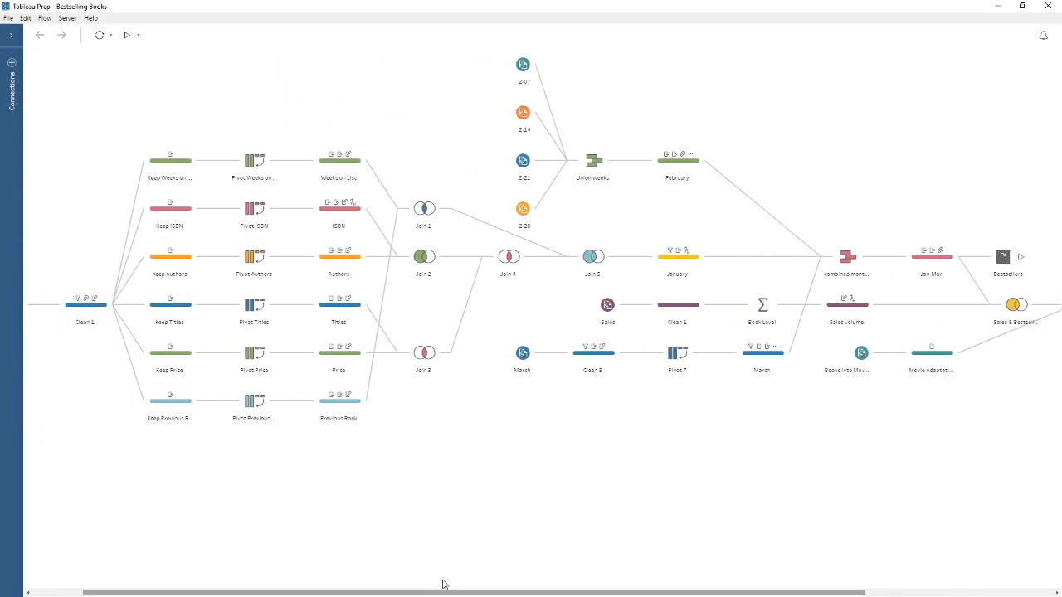
click(254, 259)
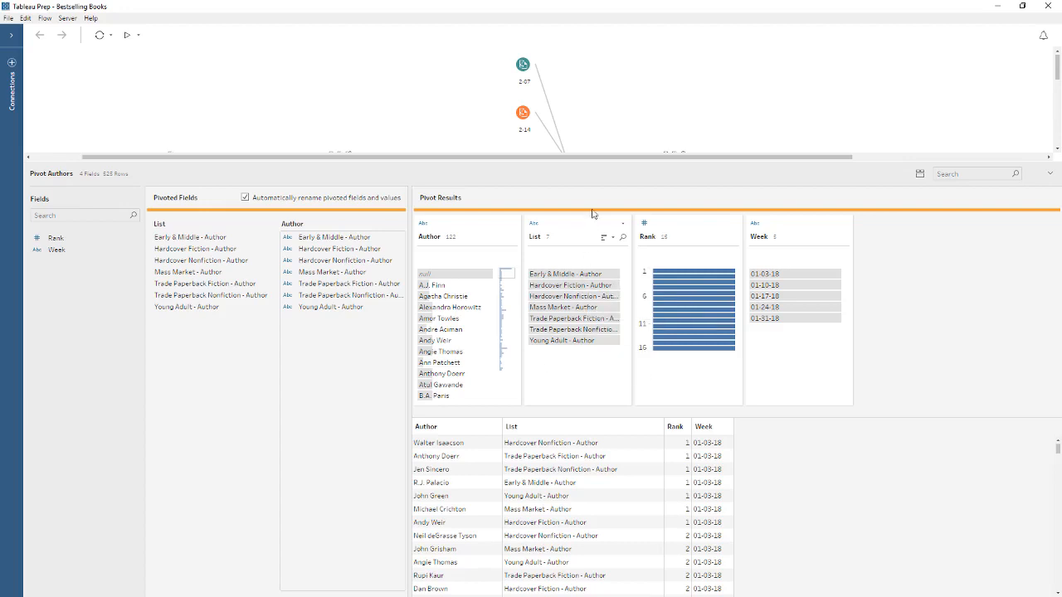
scroll(605, 102, down, 5)
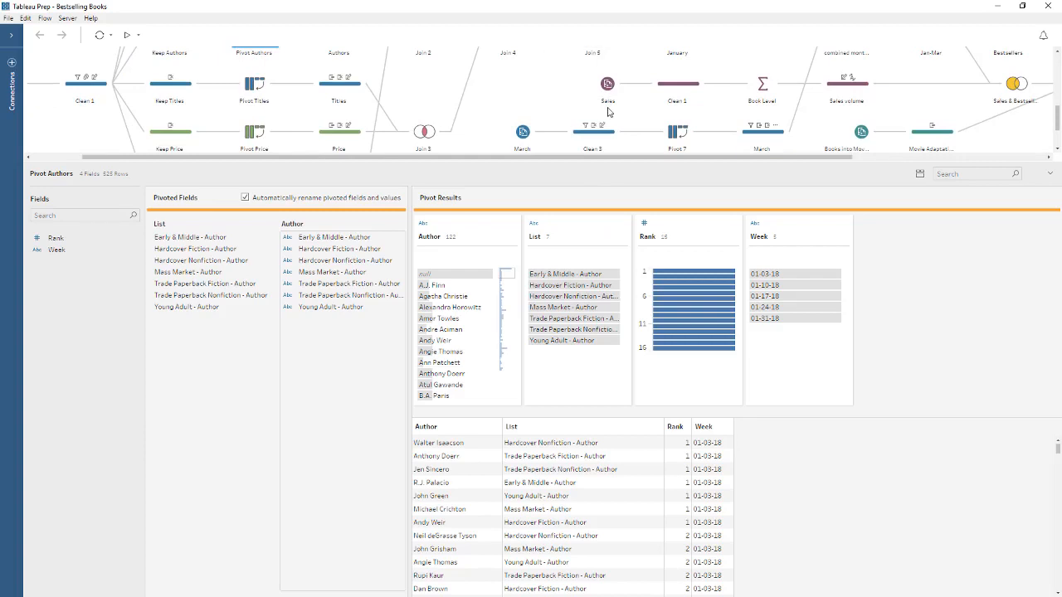
click(760, 94)
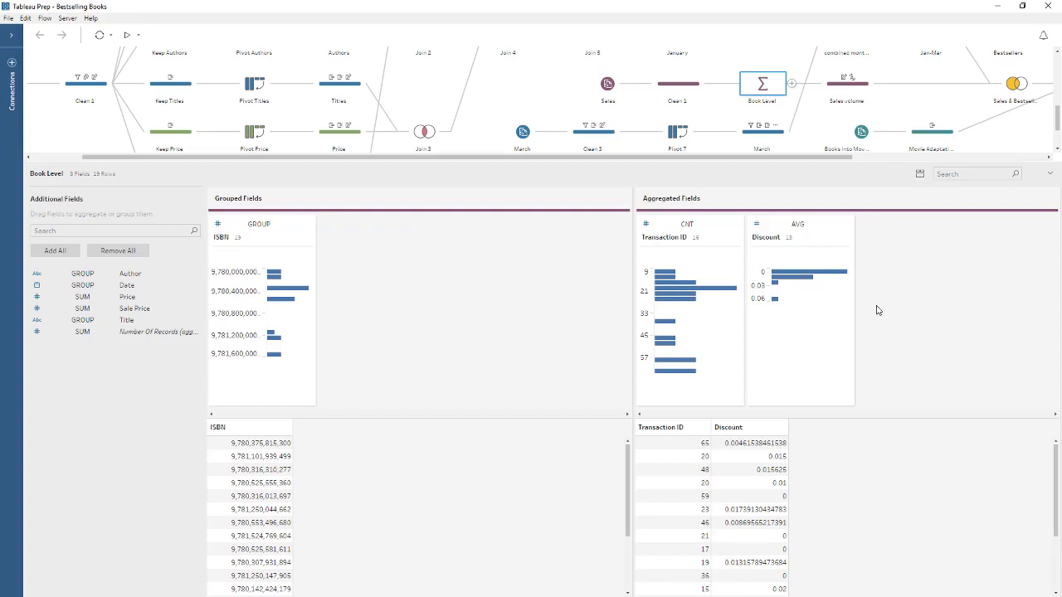
Step: In the Union weeks step, merge the mismatched Information field into the Info field
scroll(549, 120, up, 2)
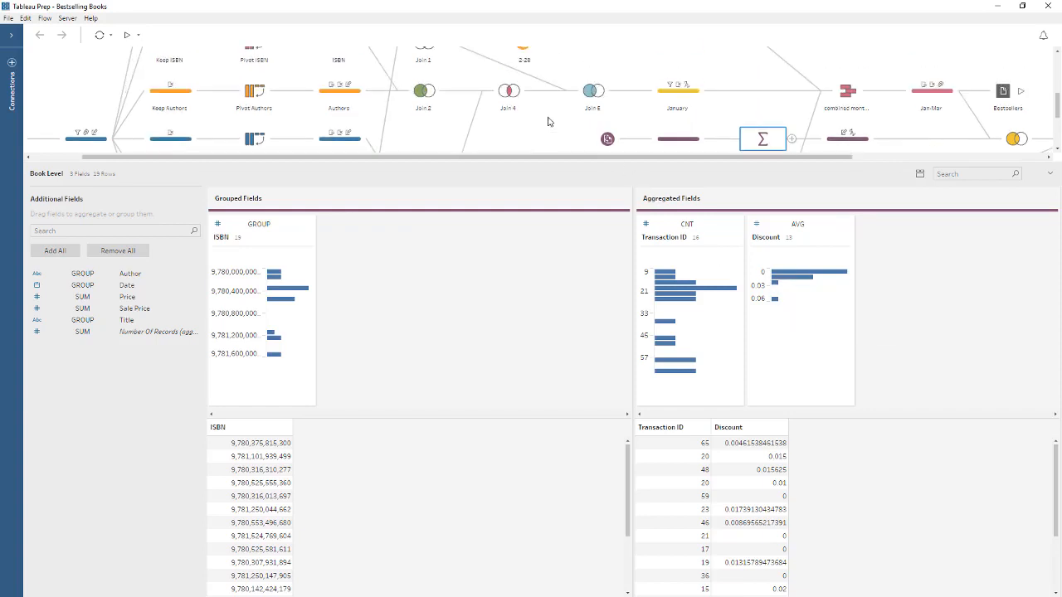
scroll(548, 121, up, 3)
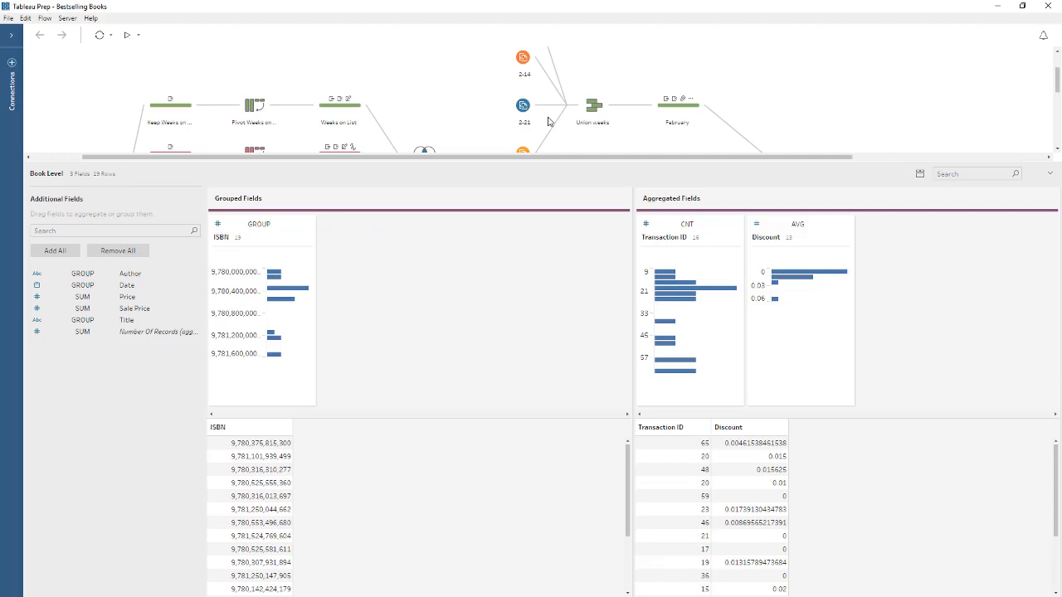
click(591, 112)
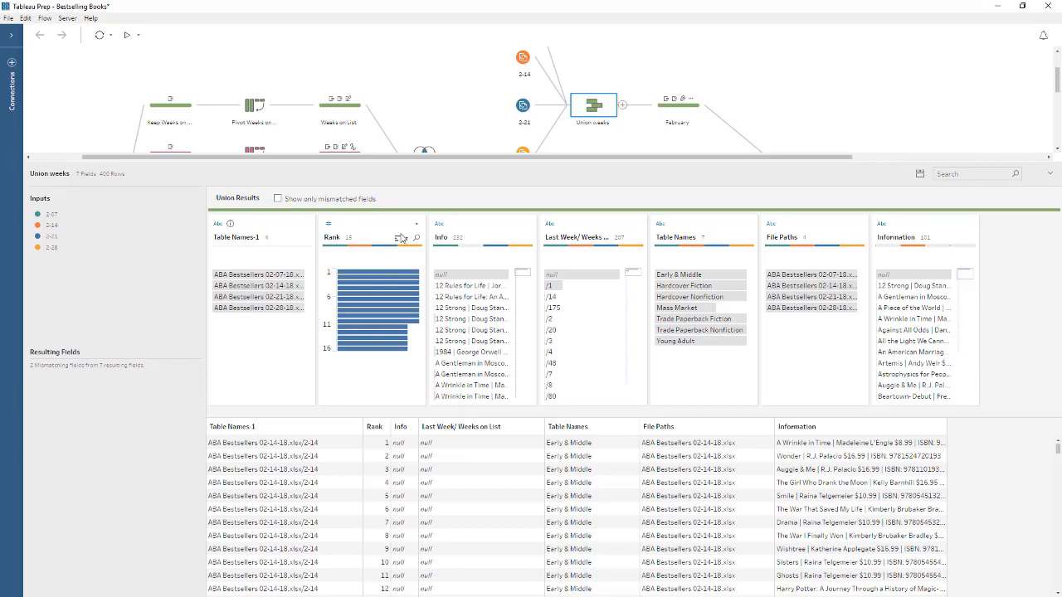
drag(910, 226, 463, 232)
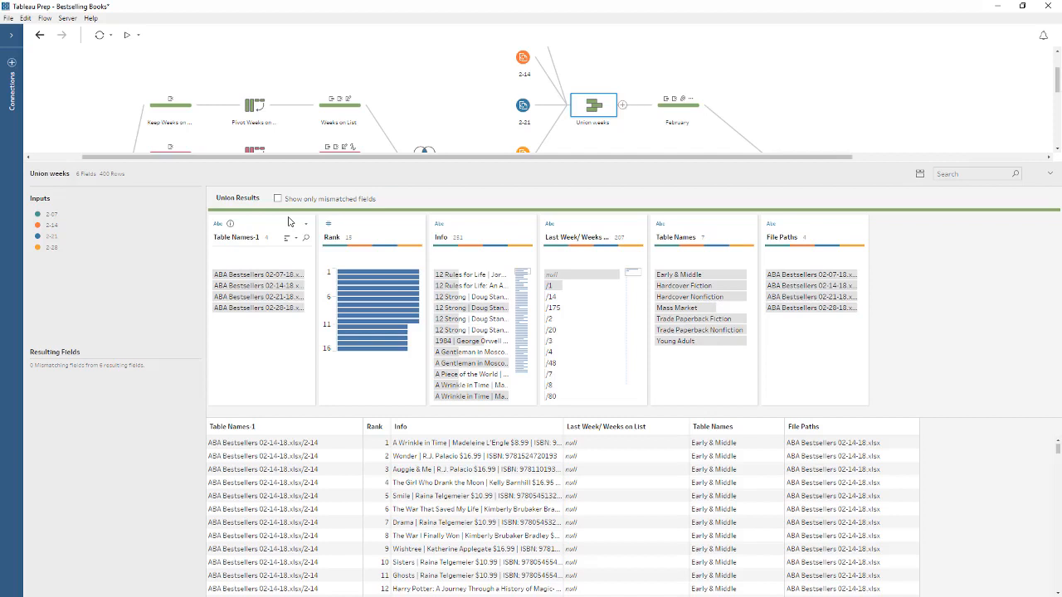
Step: Open the Sales & Bestsellers join and inspect its applied ISBN clause and the fields available for another clause
scroll(764, 111, down, 3)
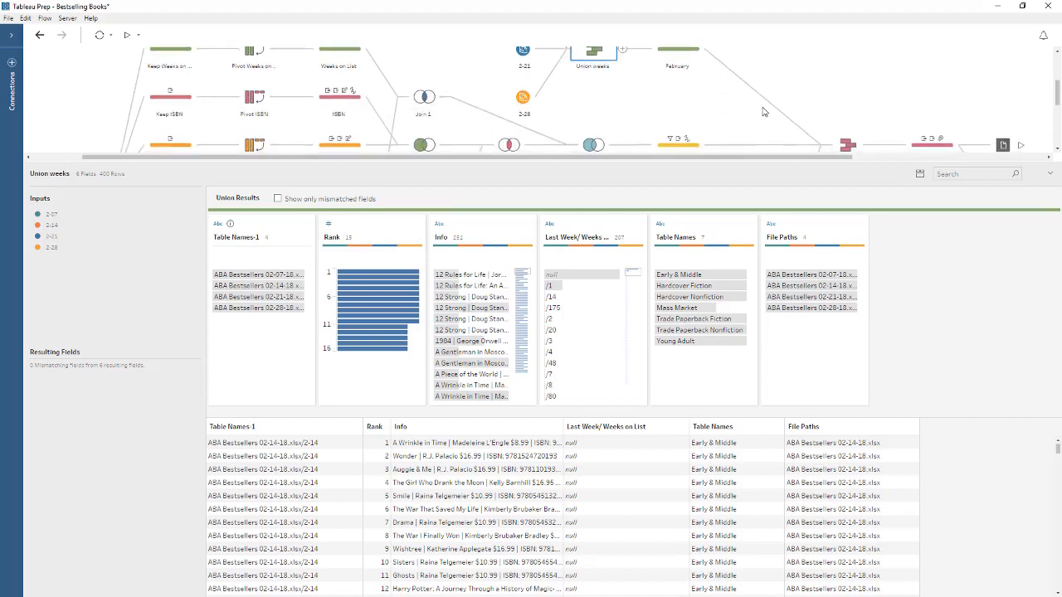
scroll(764, 111, down, 3)
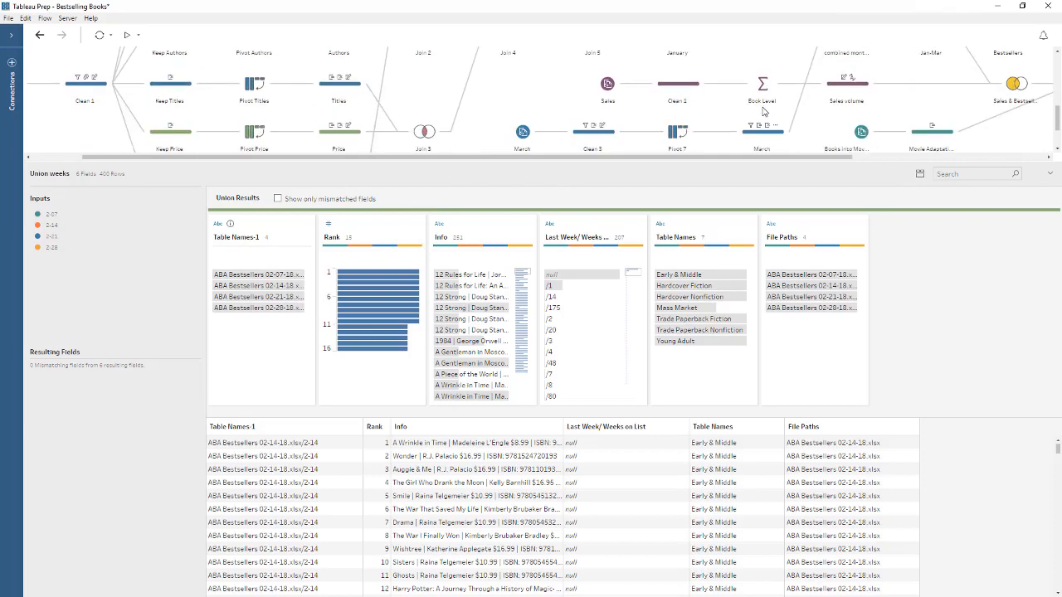
click(1016, 87)
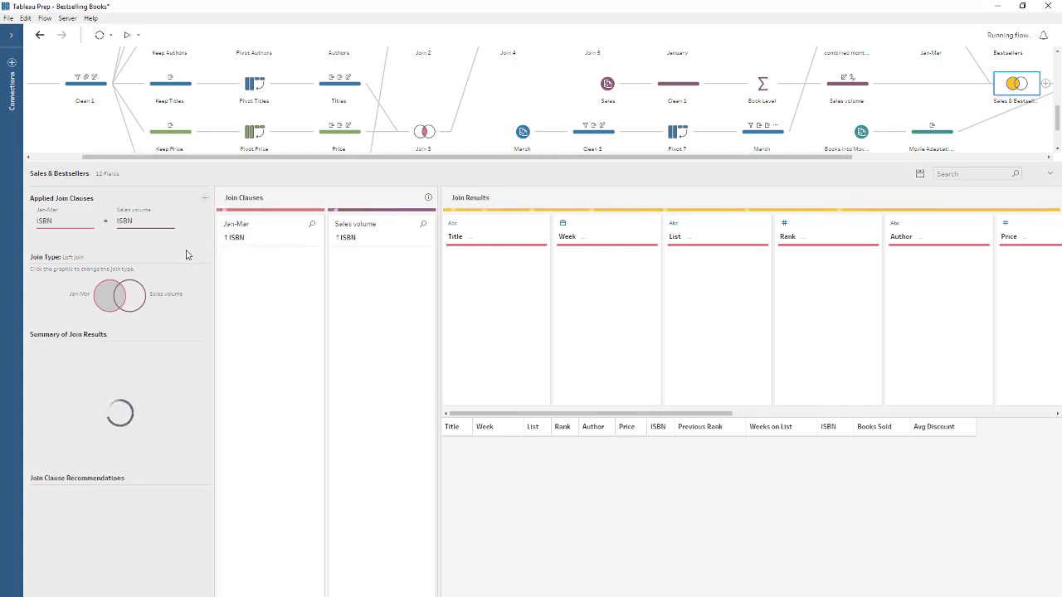
click(205, 199)
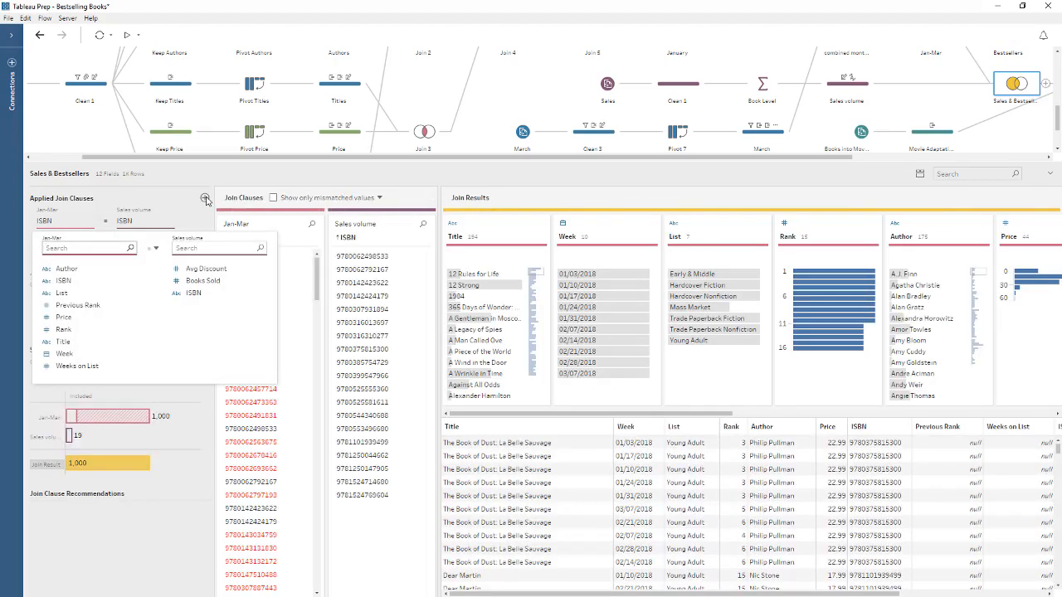
click(206, 200)
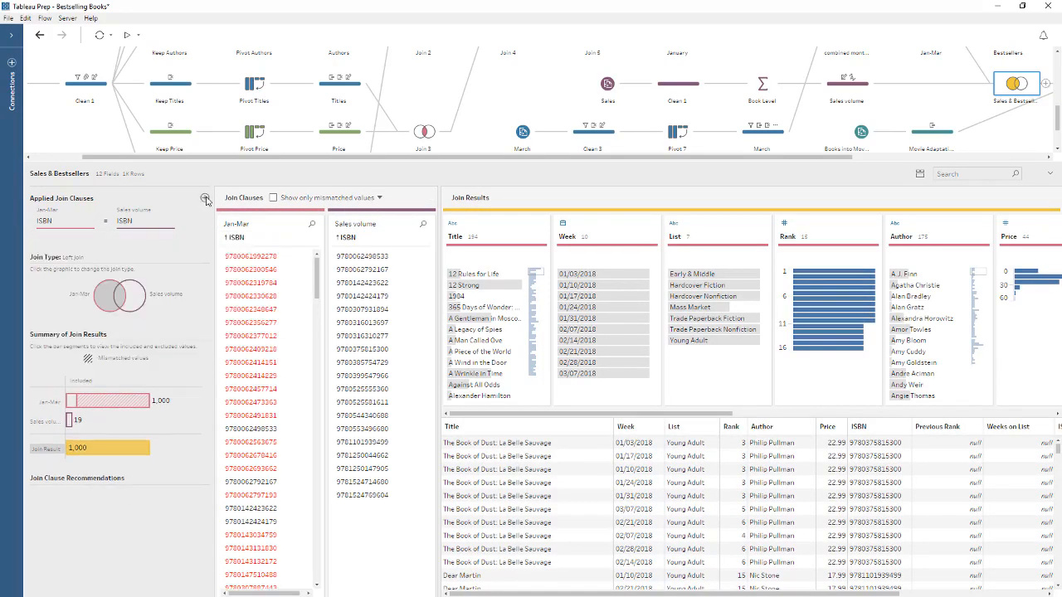
Step: Try the Sales & Bestsellers join as an inner join and return it to a left join
click(139, 301)
click(139, 301)
click(108, 308)
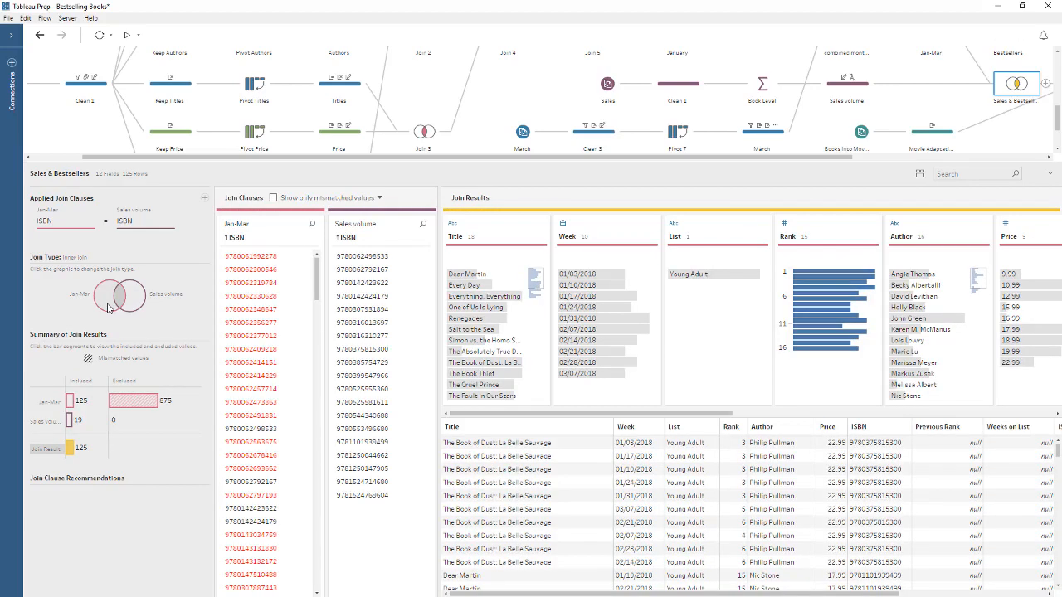
click(108, 308)
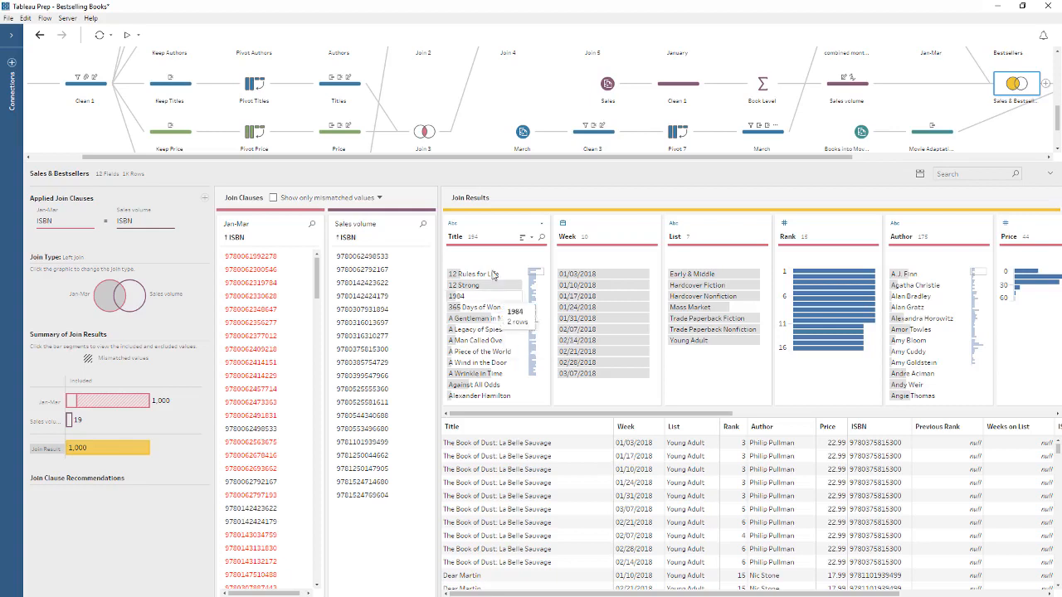
Step: Open the flow's final Output step, enlarge the flow view, and review the available output file types
drag(496, 159, 726, 176)
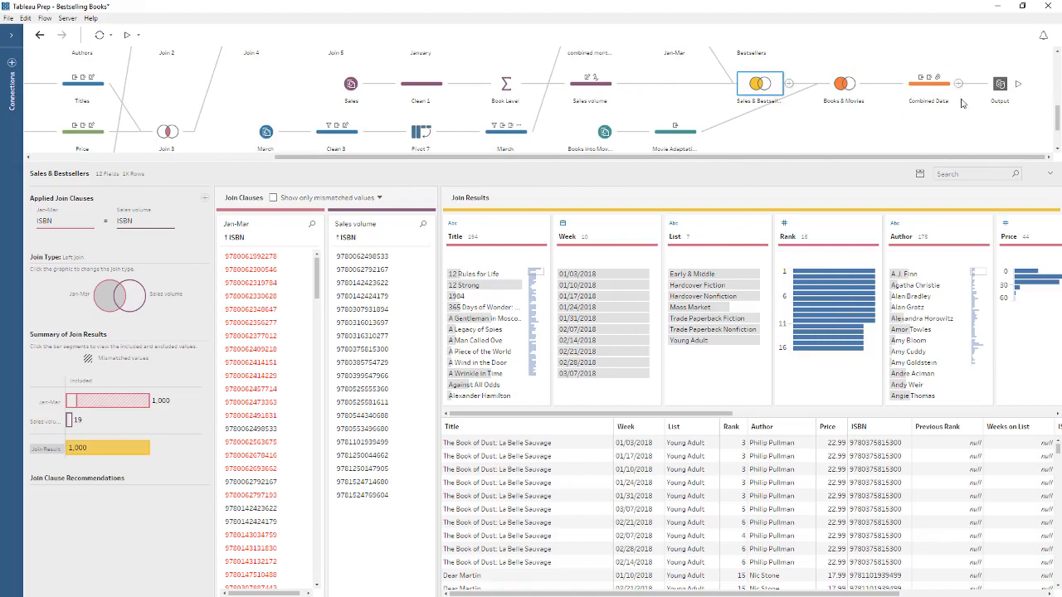
click(994, 98)
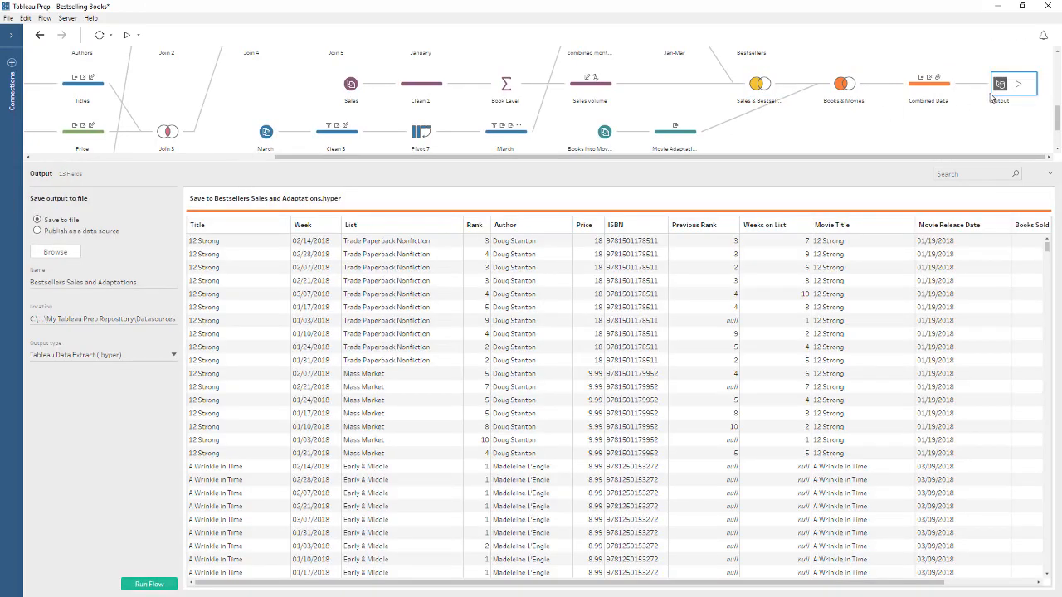
drag(838, 163, 809, 365)
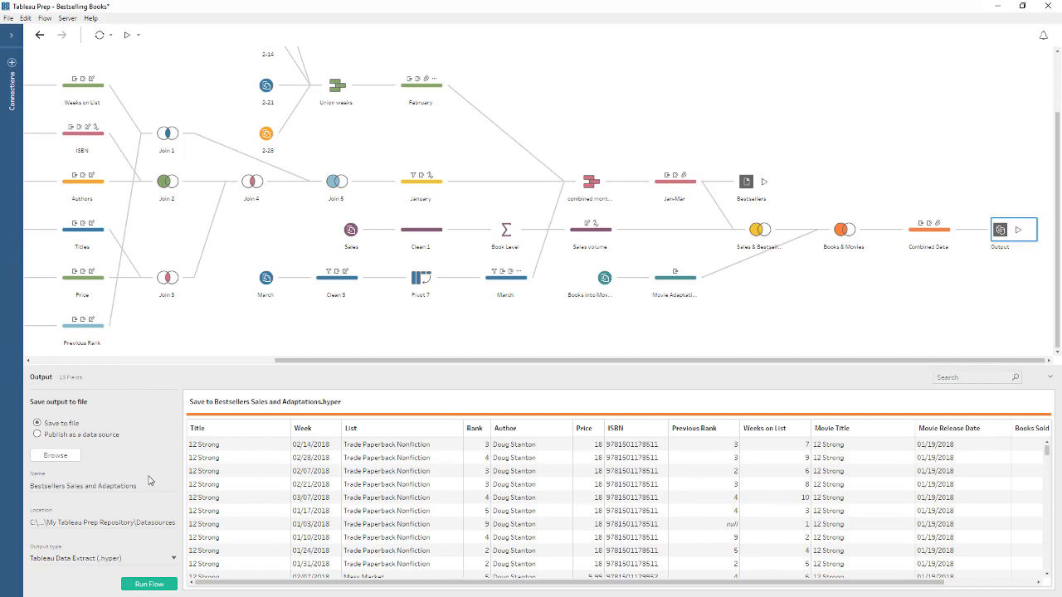
click(146, 559)
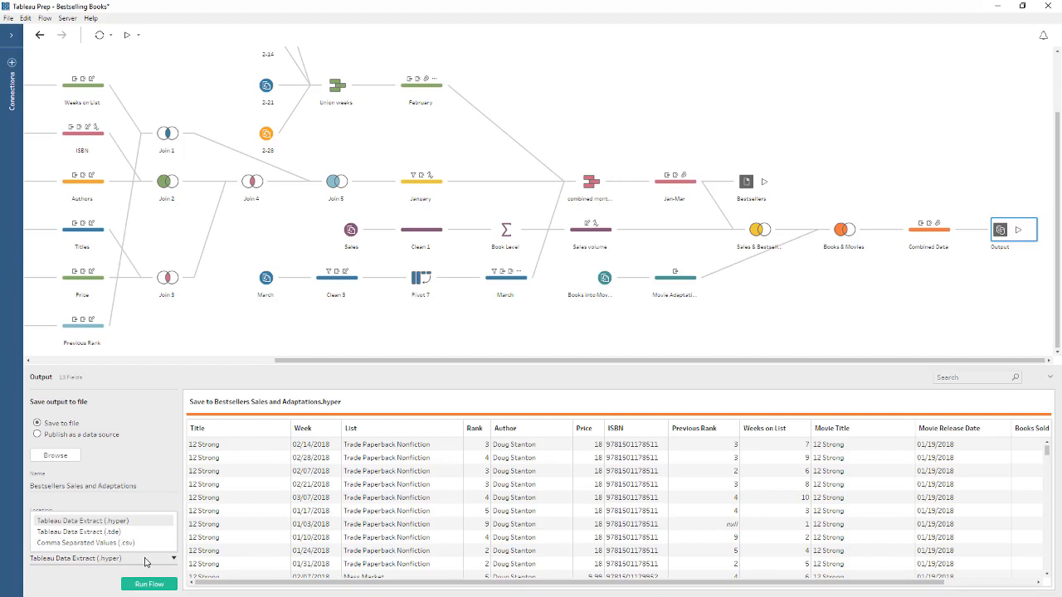
click(146, 560)
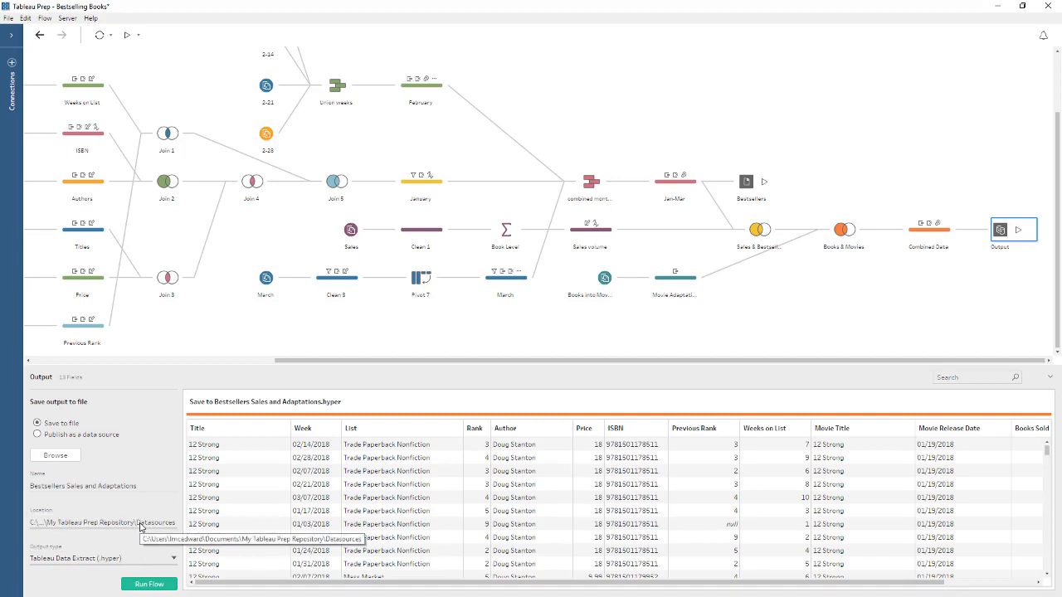
Step: Run the flow for the Bestsellers Sales and Adaptations.hyper output, dismiss the run dialog, and check which outputs can be run individually
click(149, 586)
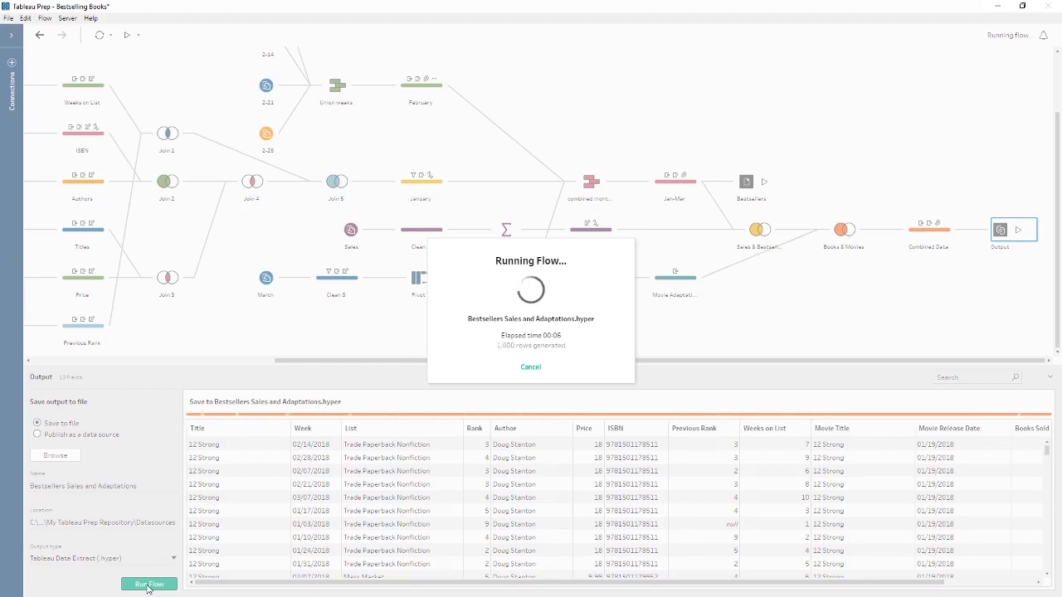
click(528, 367)
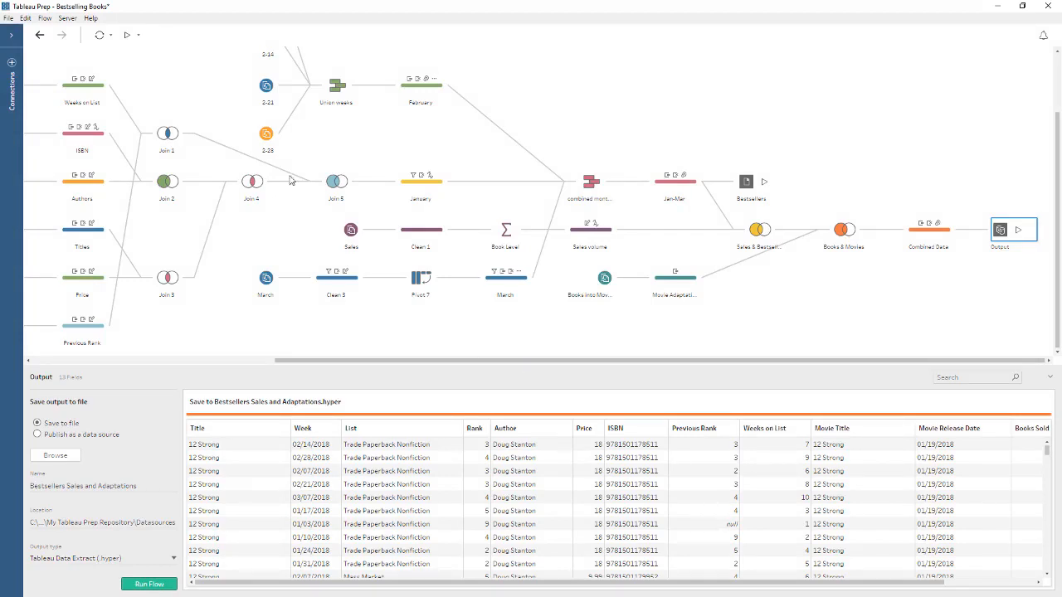
click(139, 35)
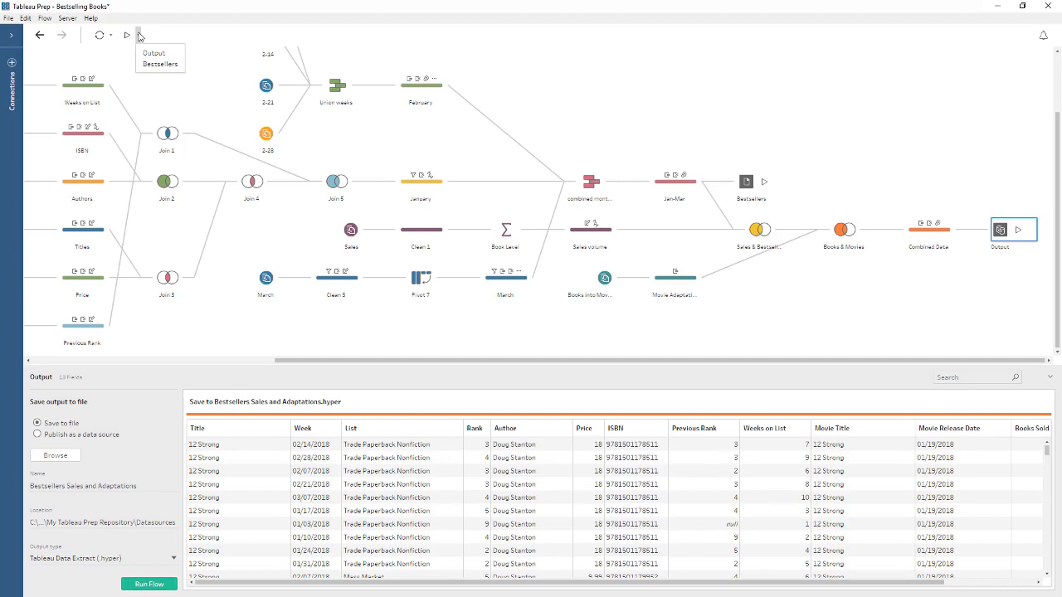
click(138, 35)
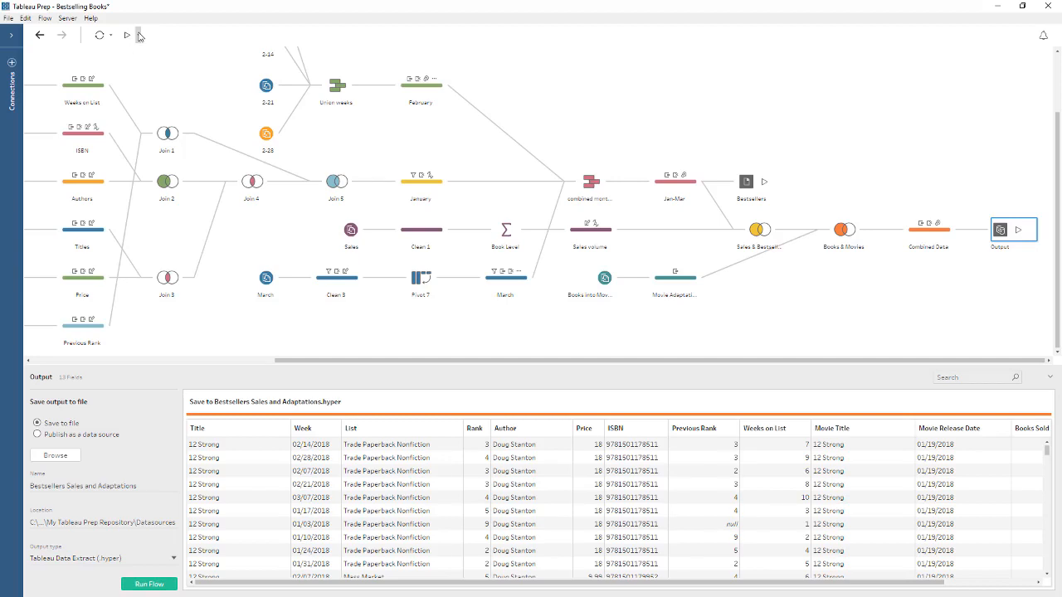